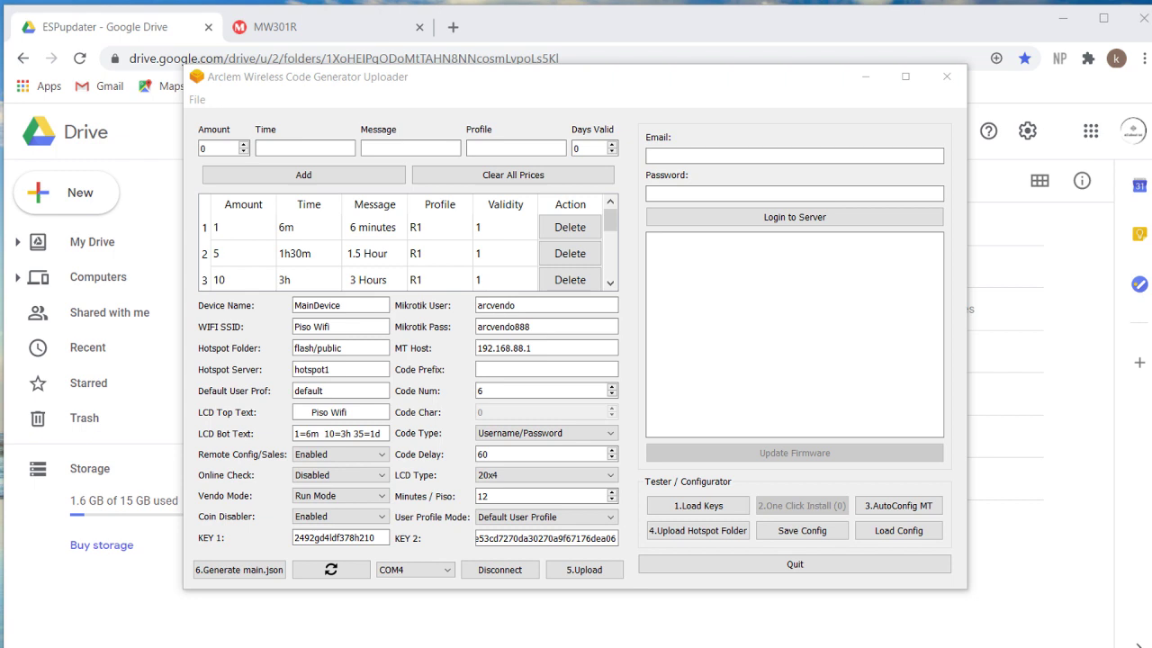
Connect WinBox to the router at 192.168.88.1 and dismiss the default configuration notice.
click(730, 234)
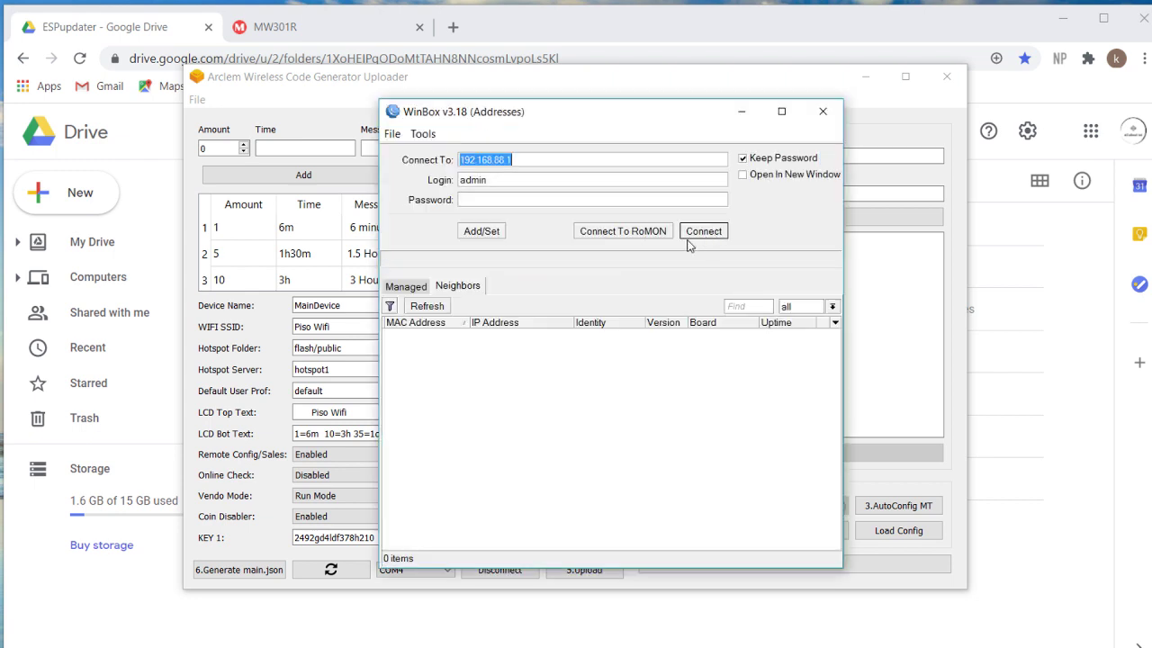
click(510, 335)
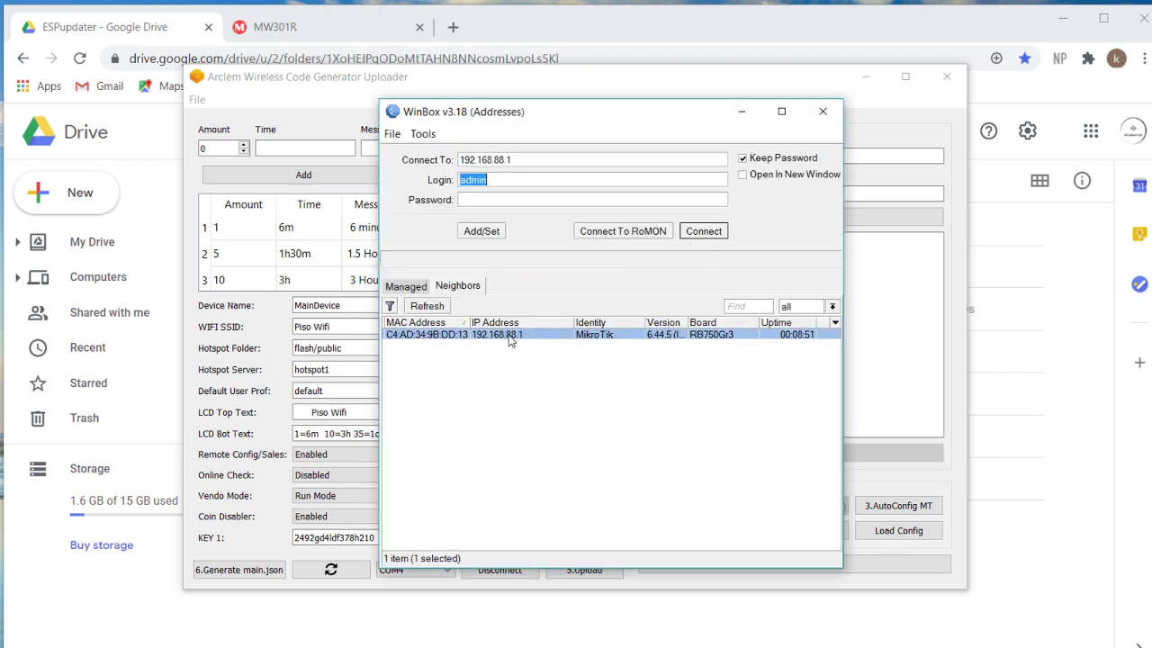
click(697, 231)
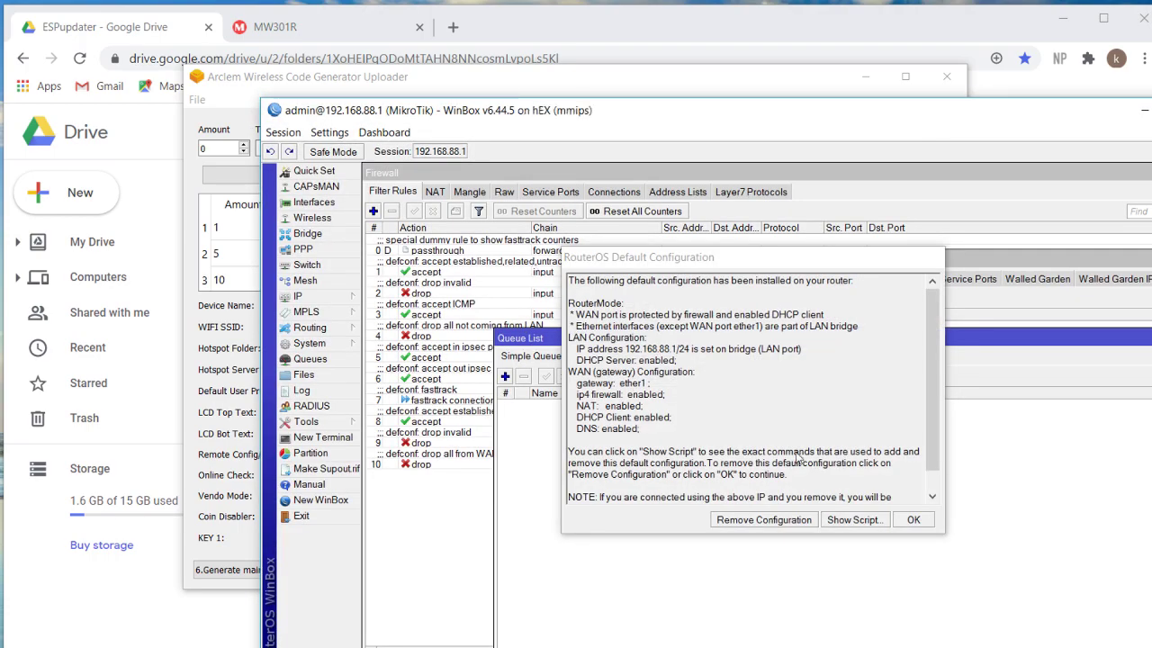
click(911, 518)
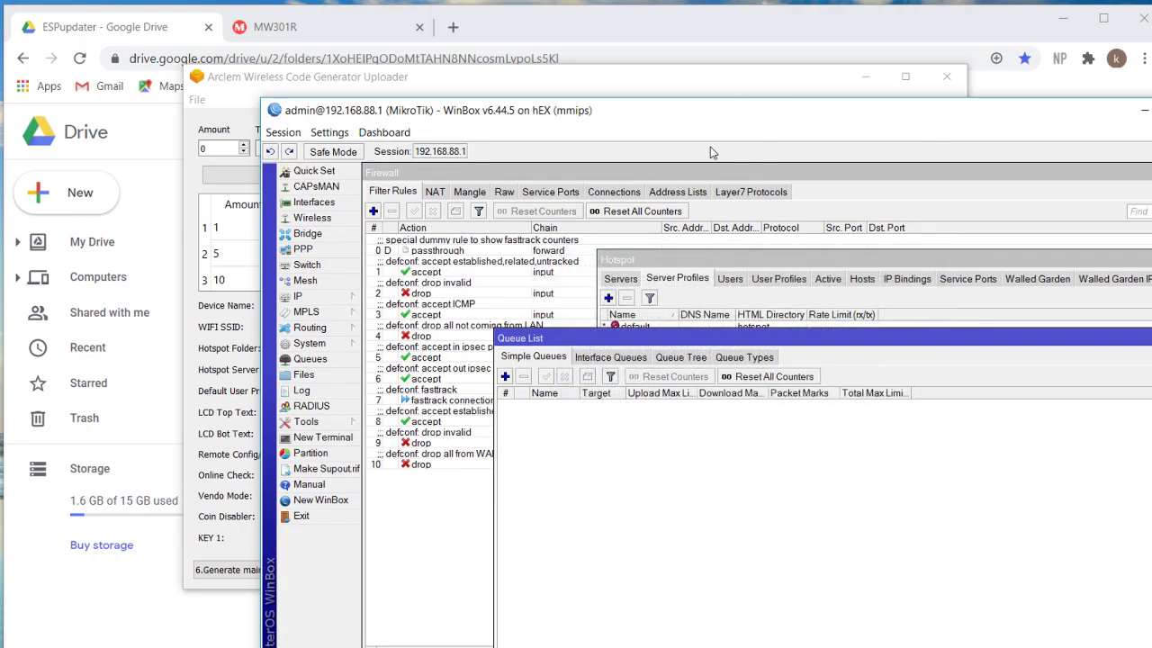
drag(718, 113, 533, 42)
Open System > Reset Configuration and cancel it without resetting the router.
click(148, 274)
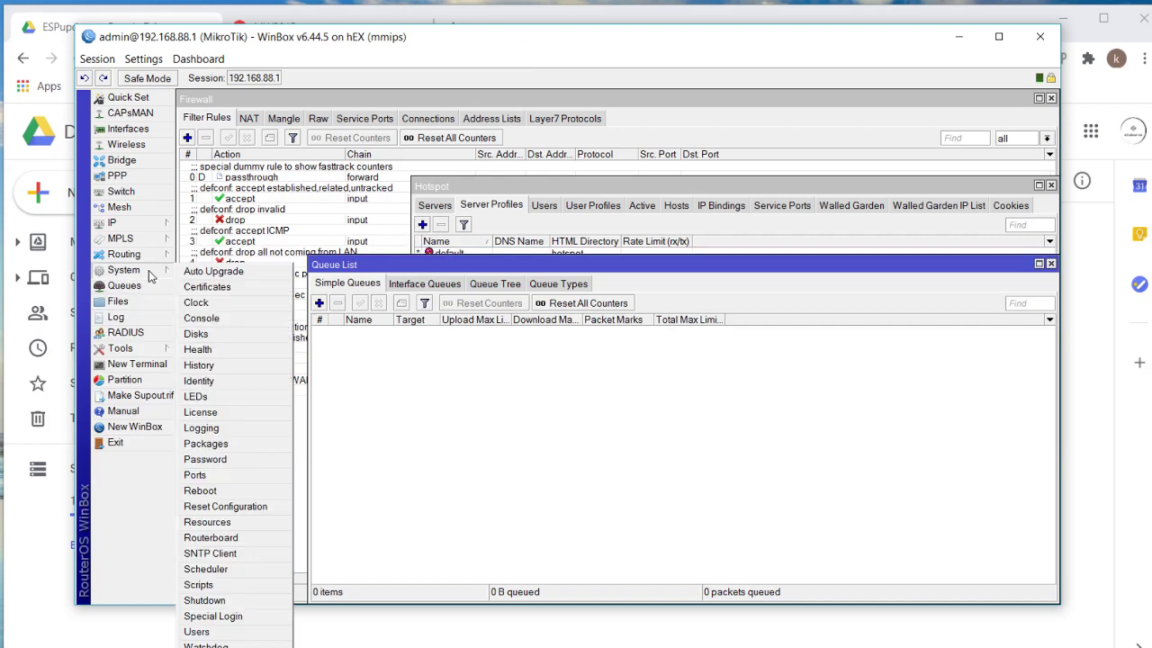
click(234, 509)
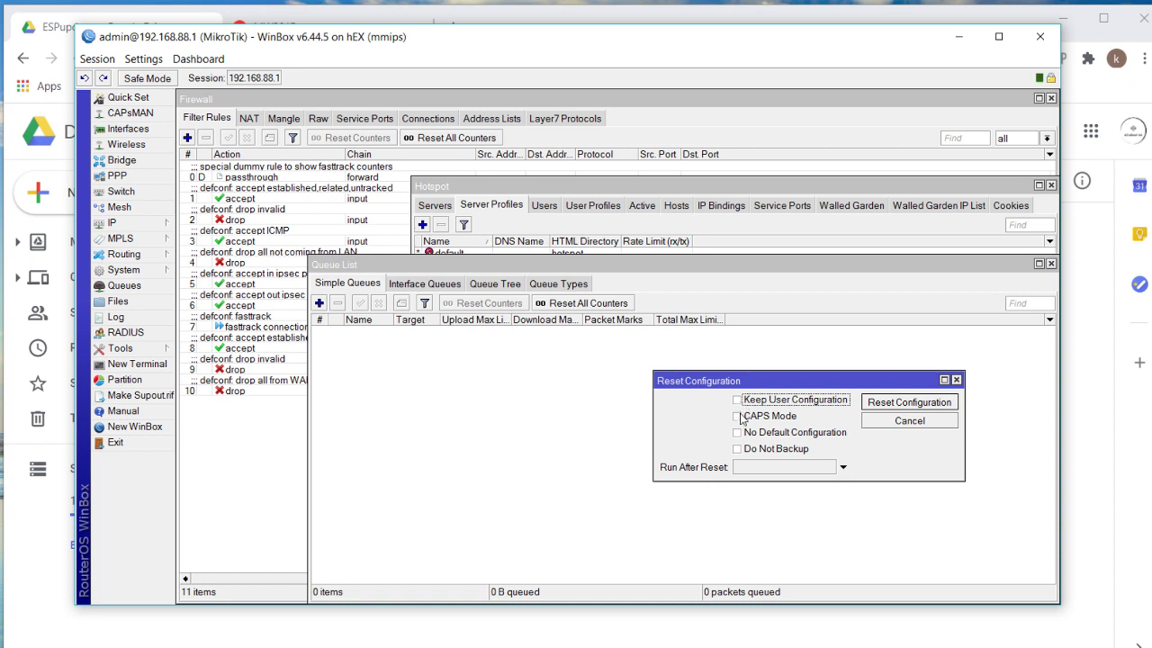
click(905, 430)
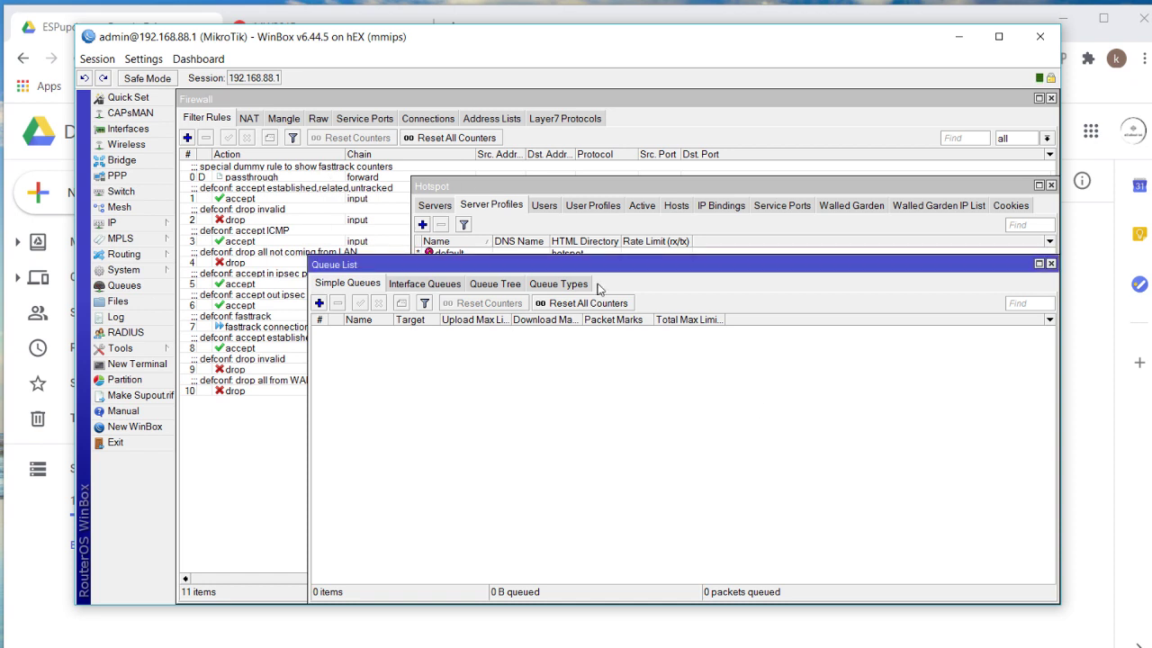
Check that Hotspot Server Profiles lists only the default profile, then return to the uploader.
drag(596, 189, 591, 190)
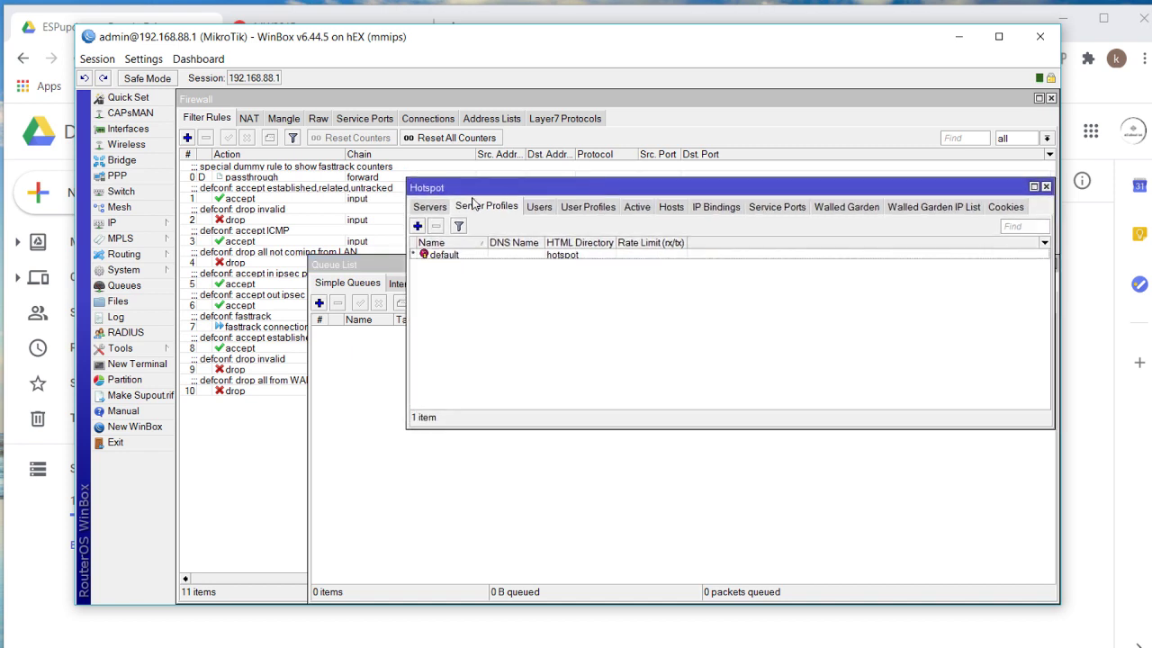
click(437, 207)
click(470, 208)
key(alt+Tab)
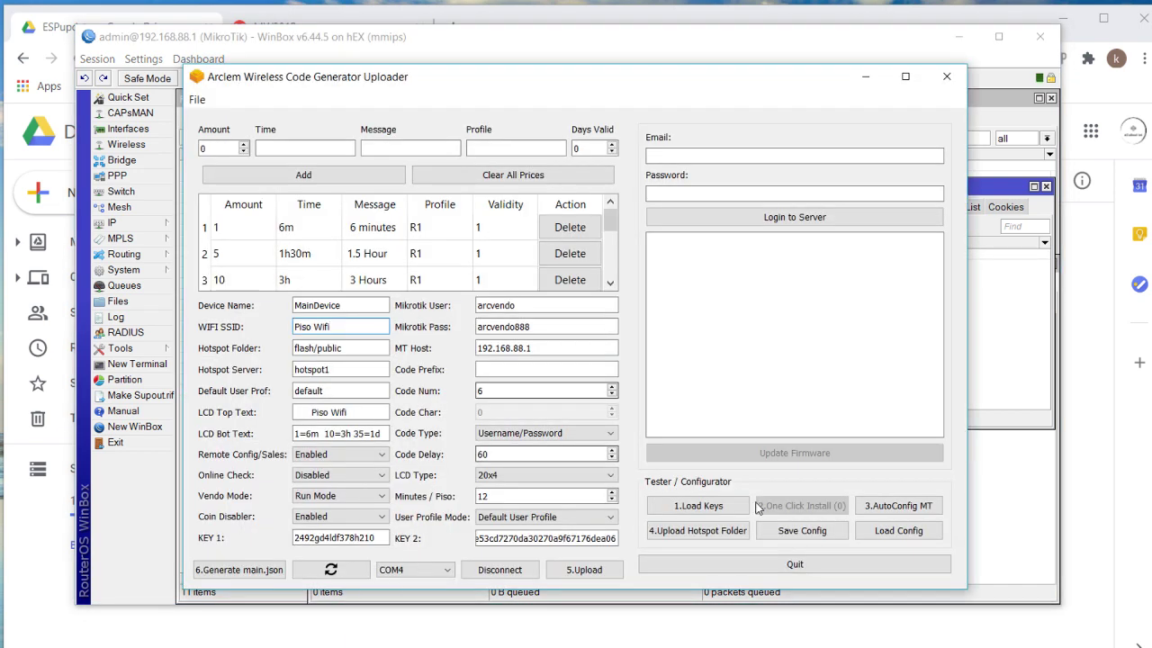
Enter the tester account e-mail and password and log in to the Arclem server.
click(678, 157)
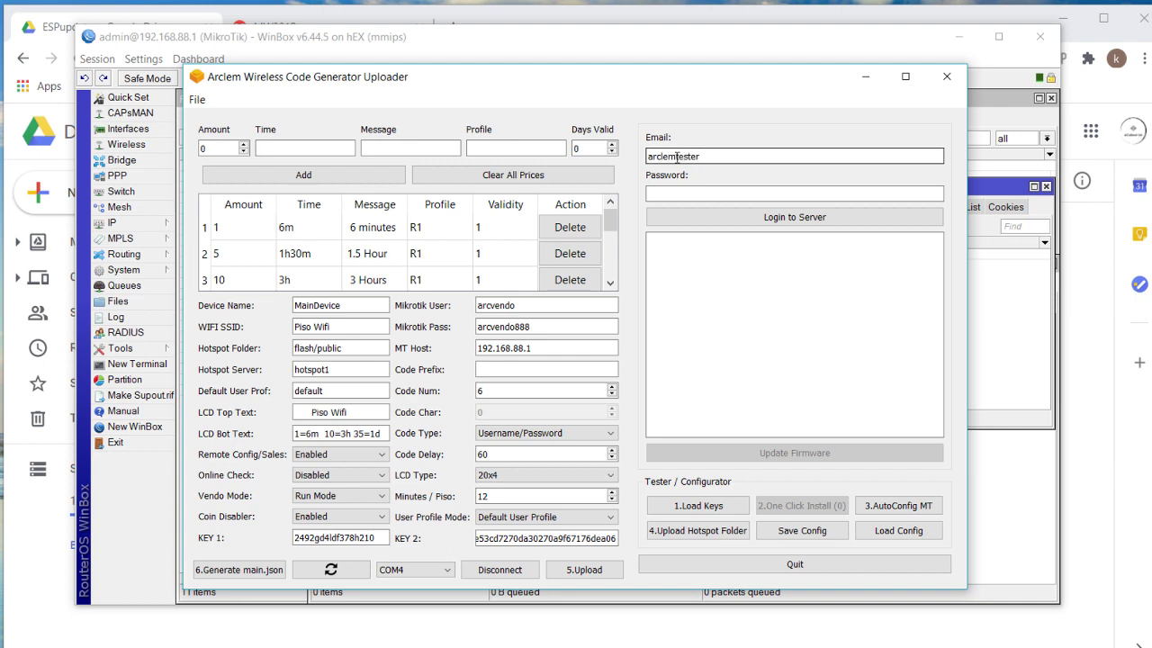
text(om)
key(Tab)
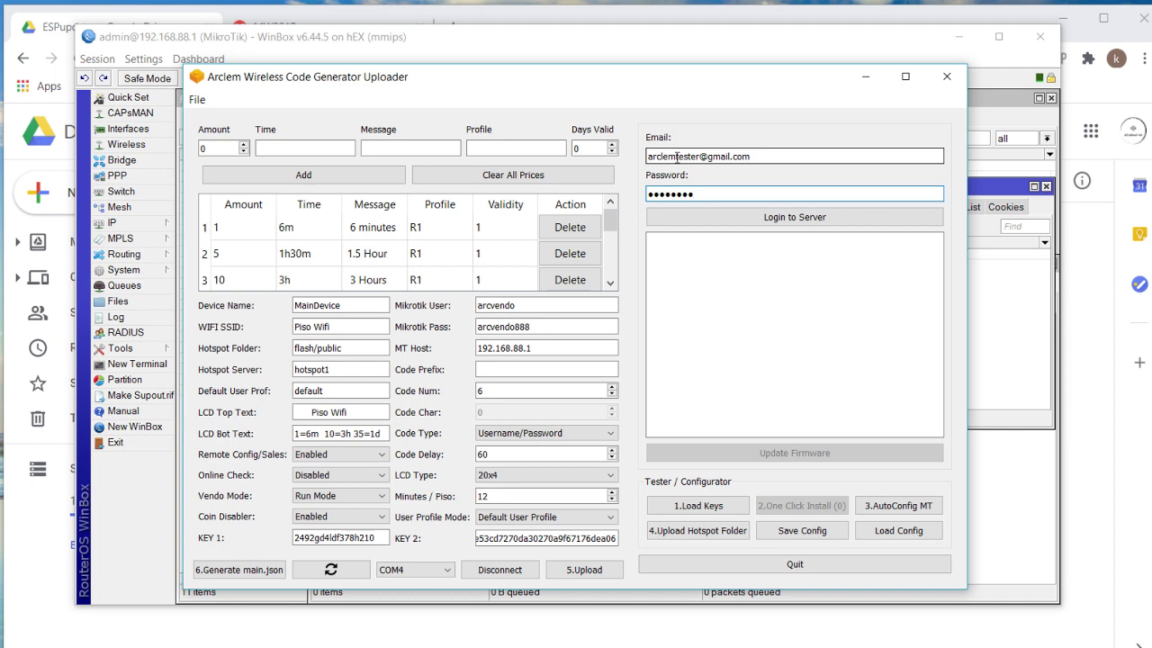
click(735, 221)
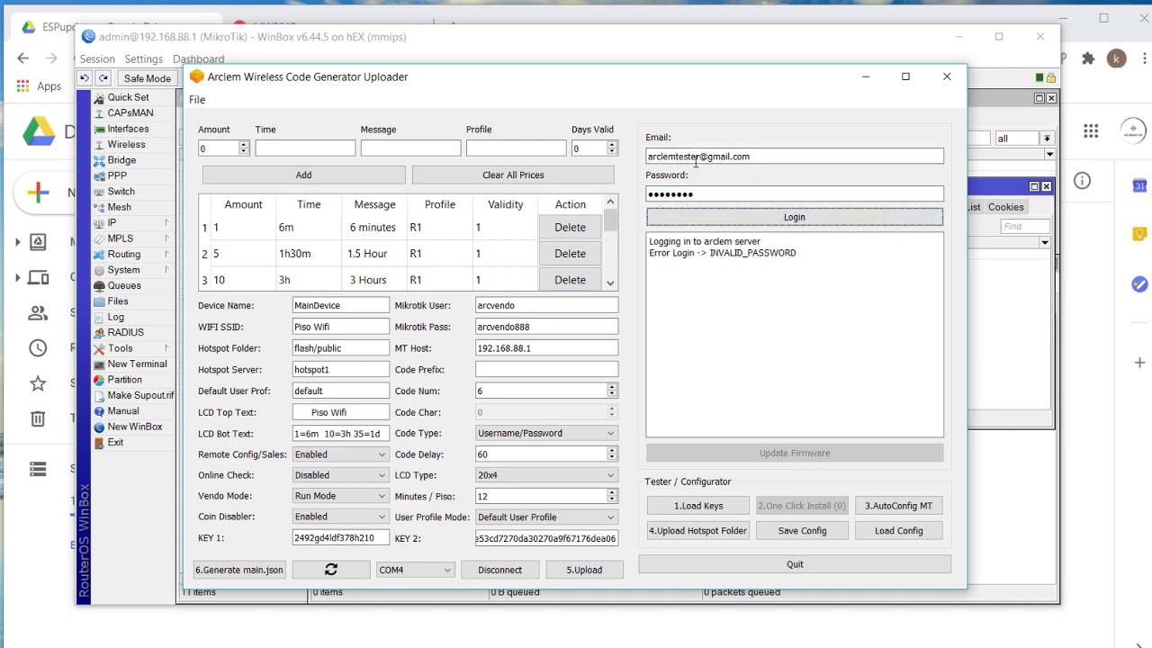
Retype the password after the INVALID_PASSWORD error and retry the login.
click(717, 189)
drag(717, 190, 612, 186)
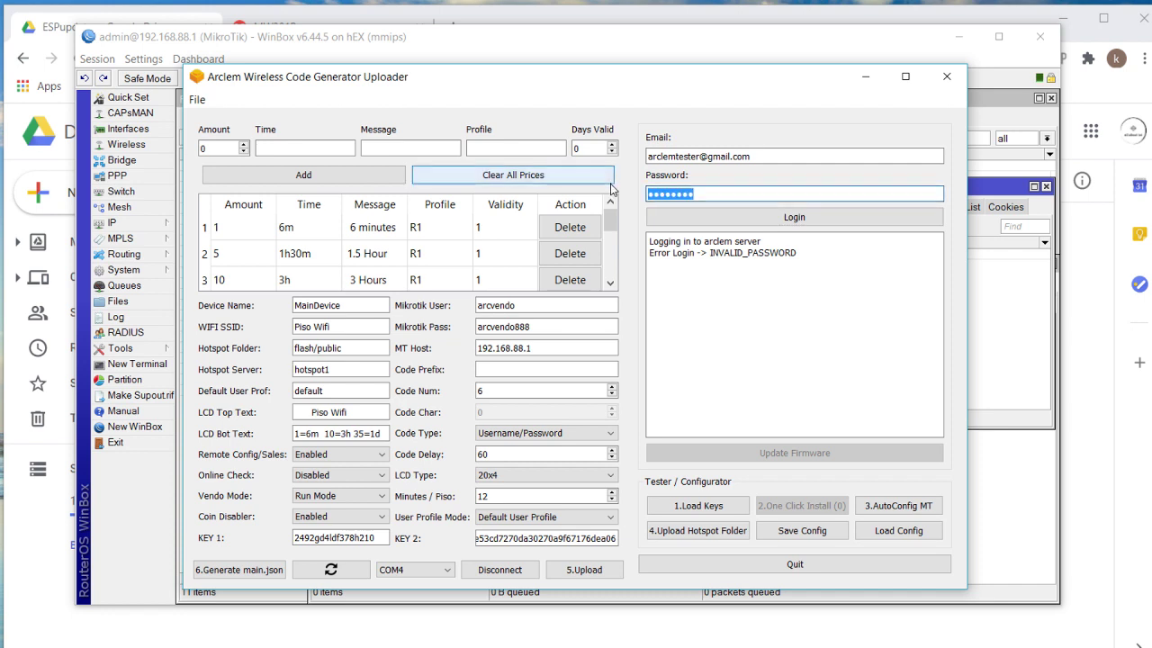
text(arc)
click(718, 218)
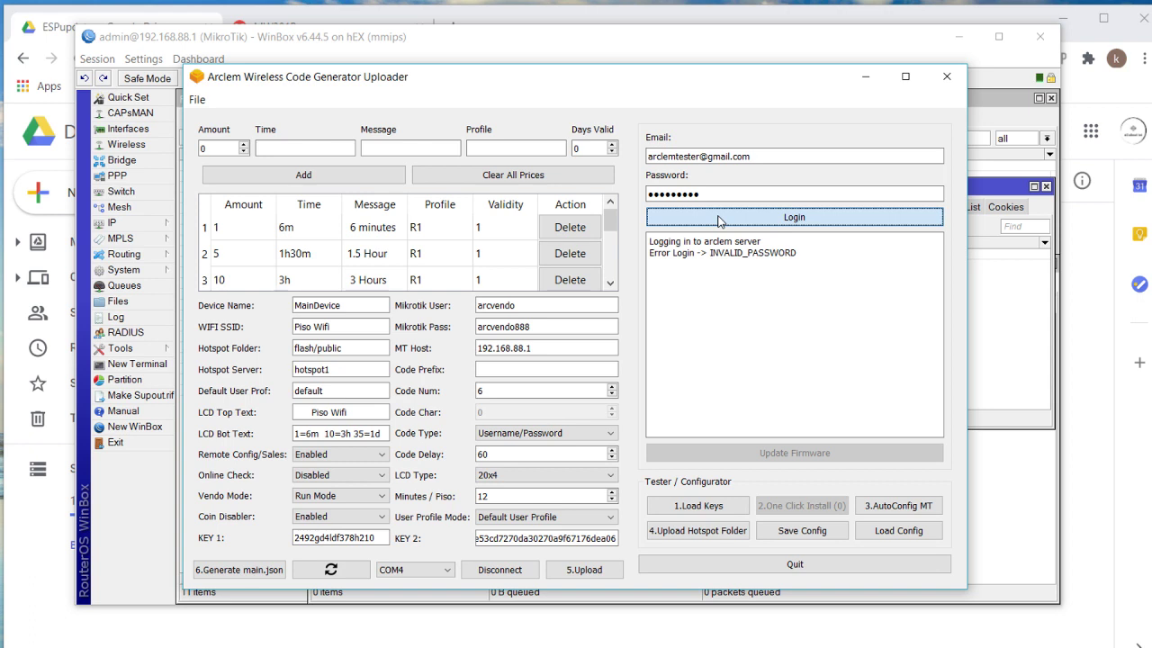
click(718, 217)
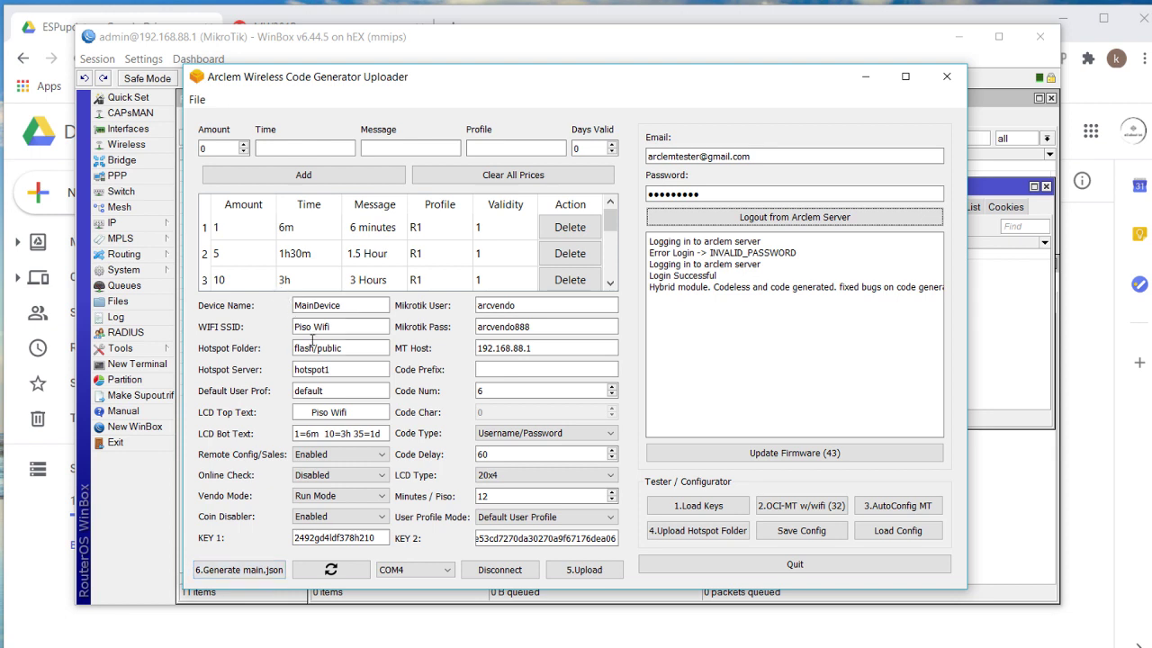
Review the settings: Piso Wifi network name, MikroTik password, LCD top text, flash hotspot folder.
scroll(367, 234, down, 1)
scroll(372, 230, up, 1)
scroll(360, 241, down, 1)
scroll(297, 249, up, 1)
scroll(300, 249, down, 1)
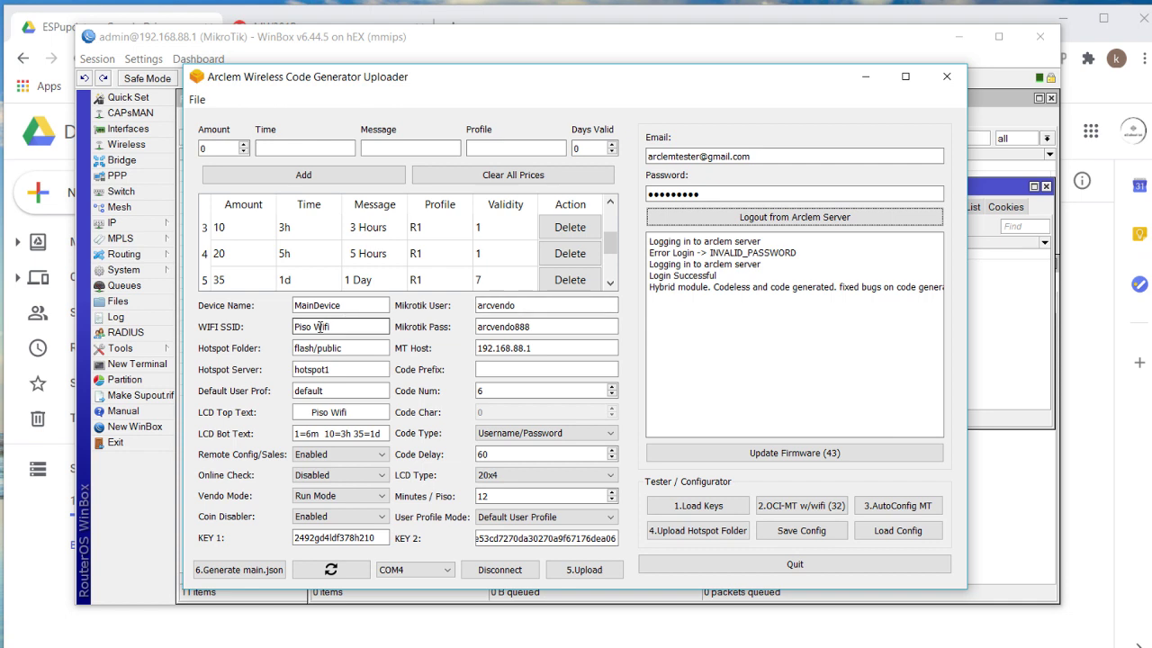
drag(335, 327, 294, 326)
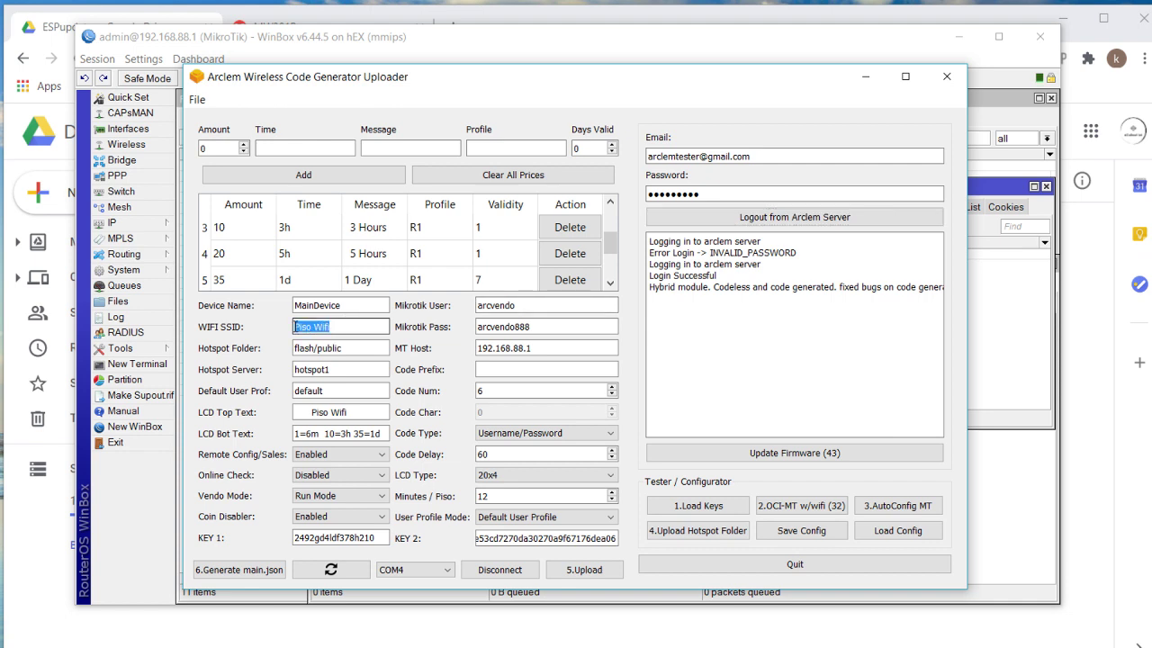
click(542, 326)
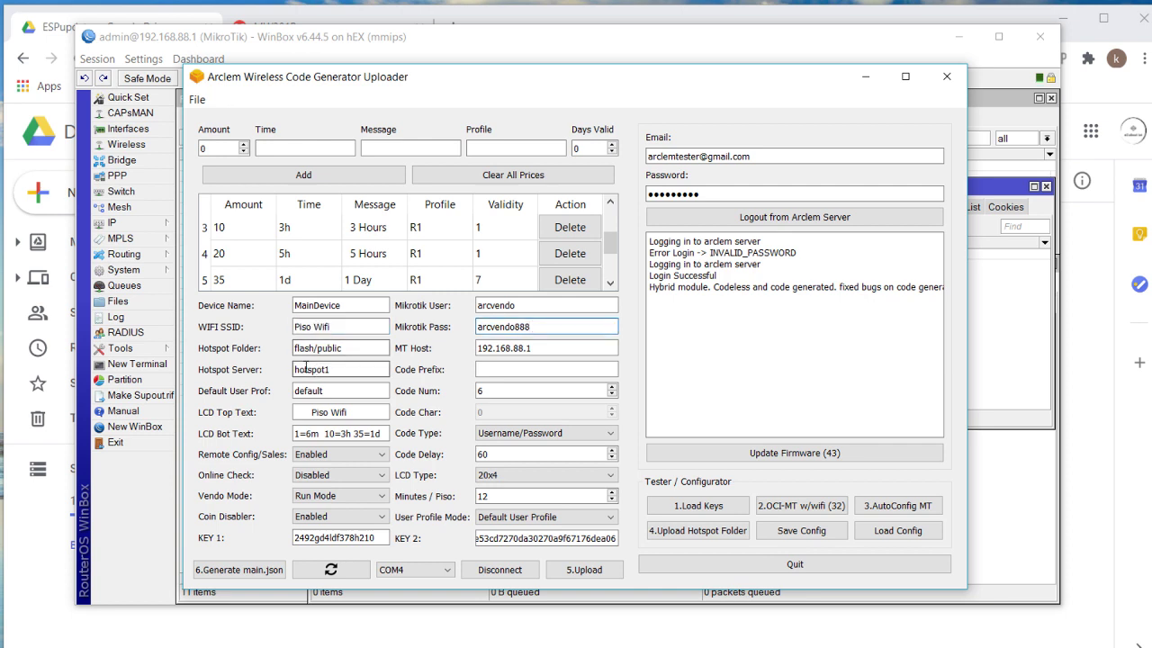
drag(309, 412, 372, 415)
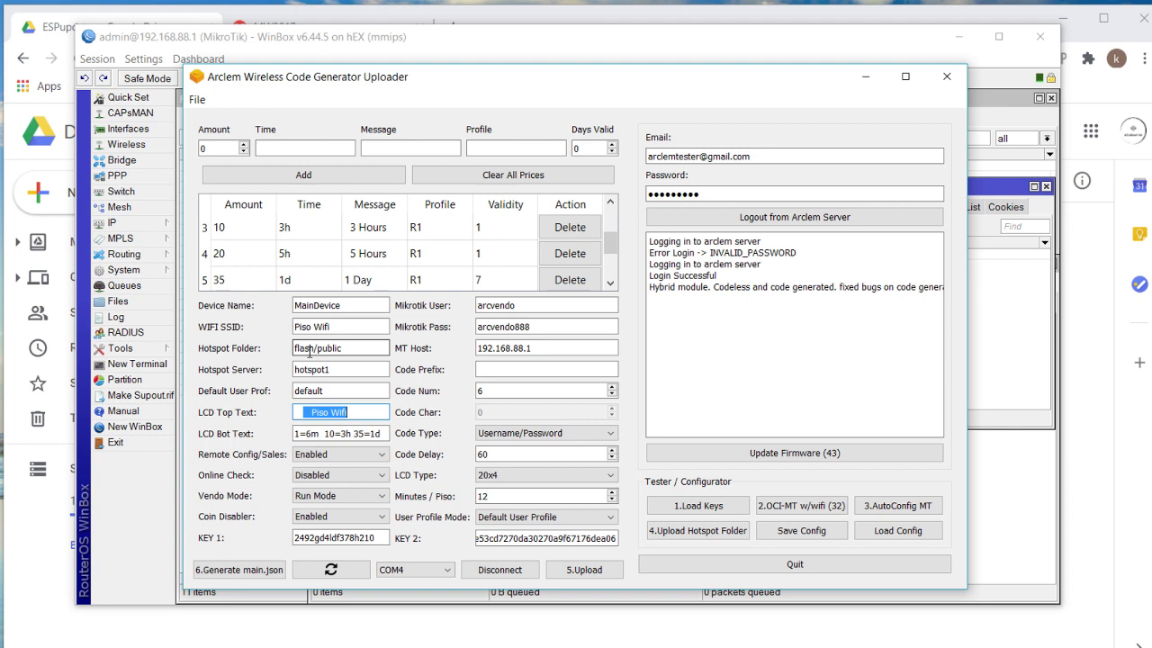
double_click(308, 348)
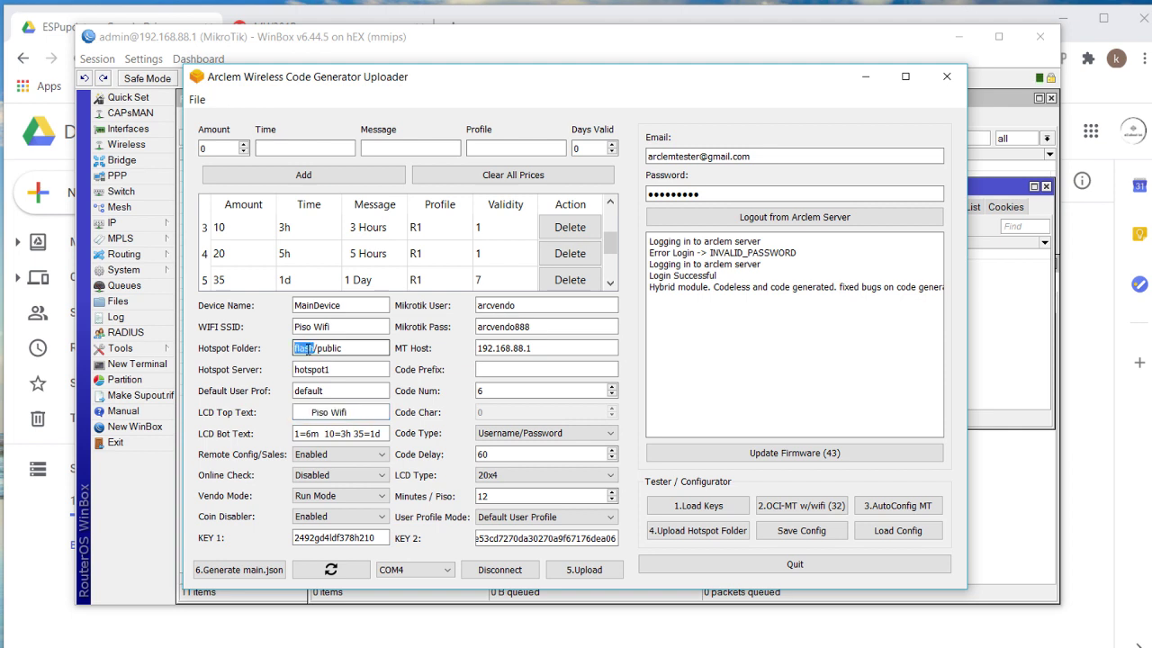
click(319, 348)
double_click(310, 351)
Run the 2.OCI-MT w/wifi one-click install until 'Done configuring', then bring WinBox forward.
scroll(504, 243, down, 1)
scroll(501, 251, up, 3)
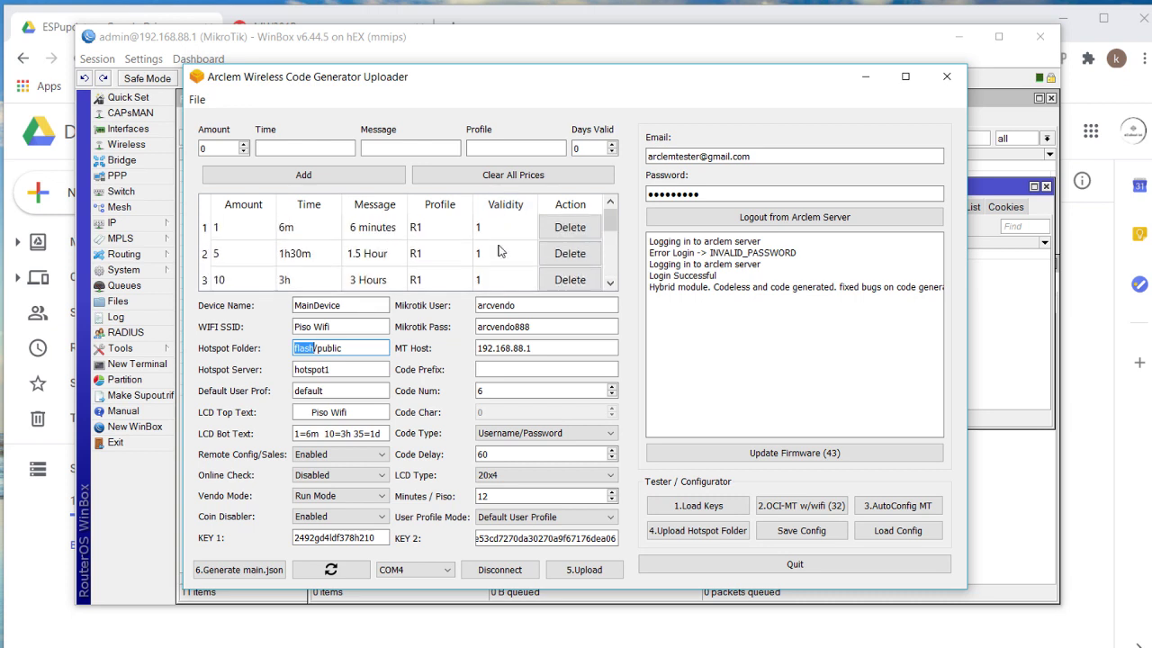
click(800, 509)
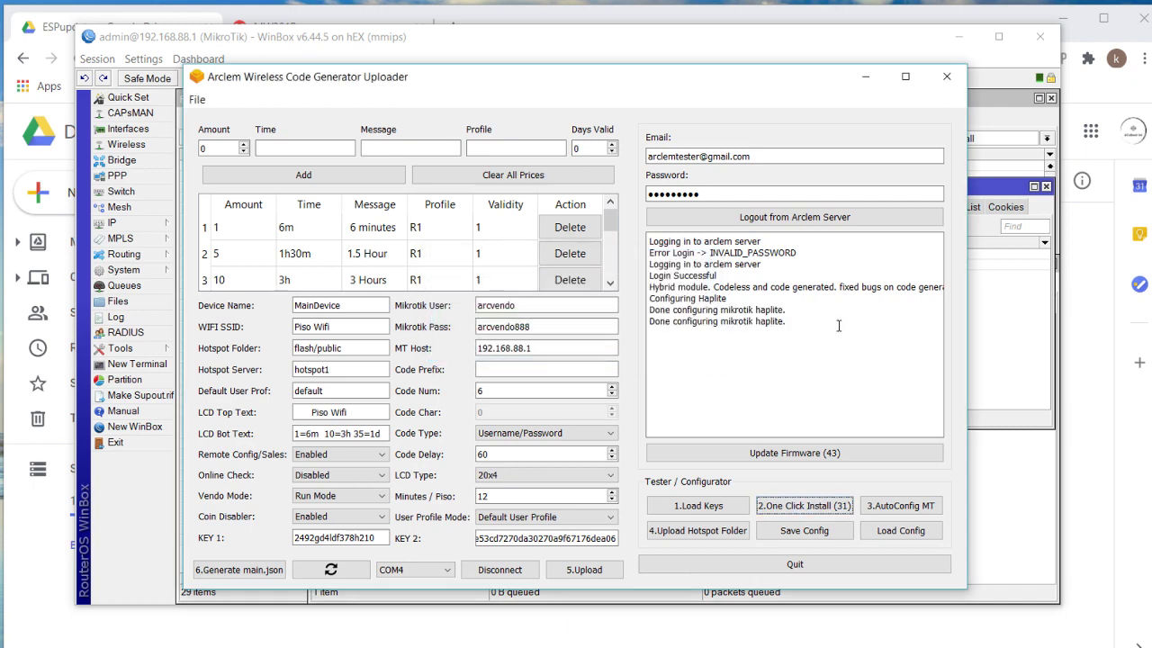
click(672, 56)
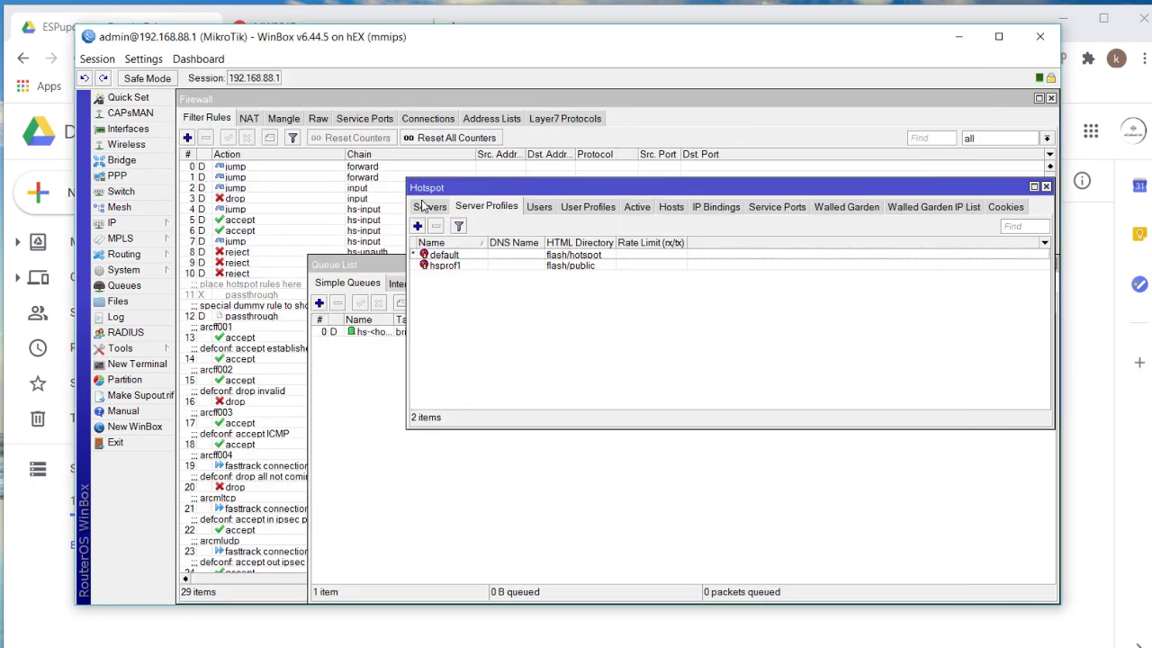
Confirm the new firewall filter rules and the hsprof1 profile, then return to the uploader.
scroll(248, 220, down, 2)
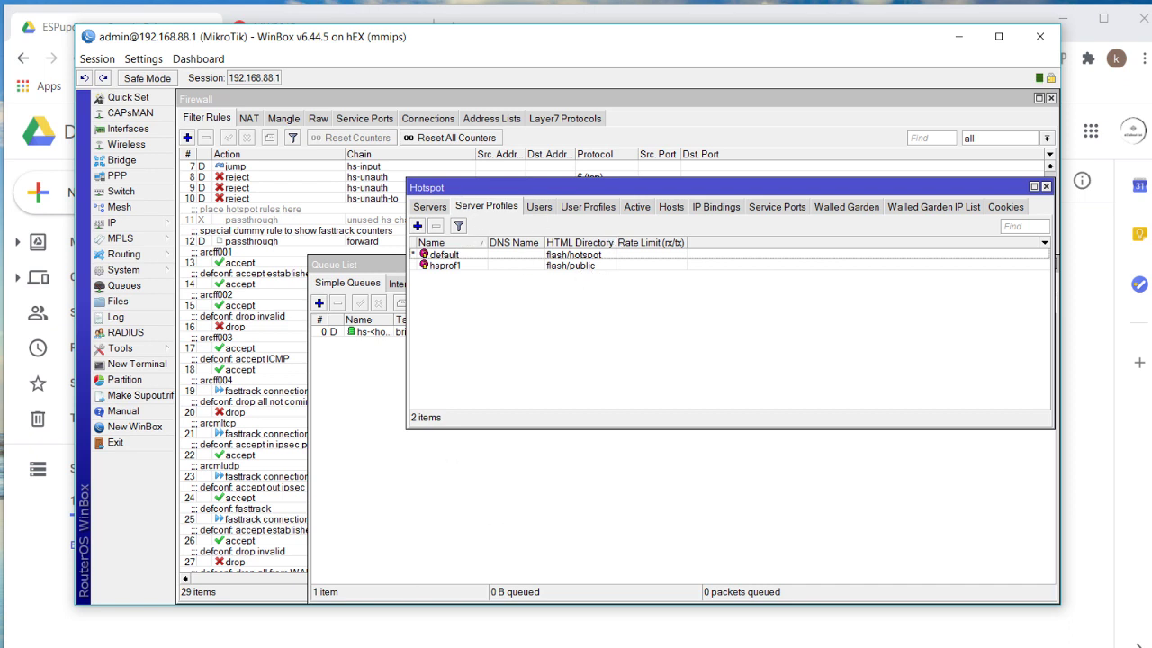
click(333, 612)
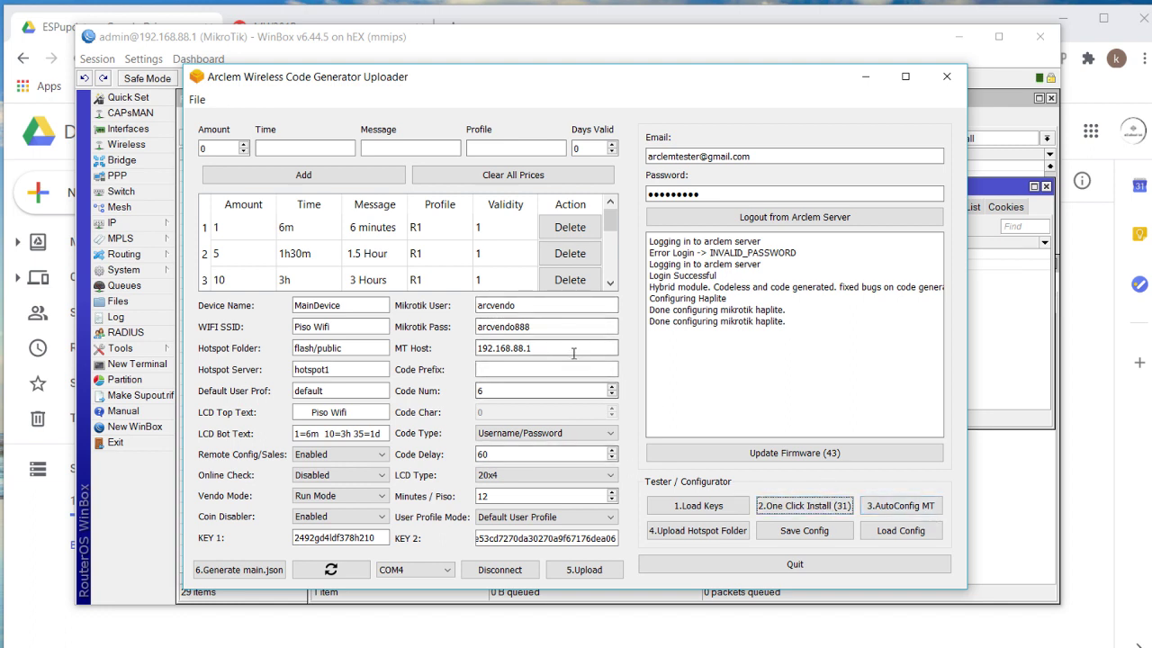
Run 3.AutoConfig MT, then 4.Upload Hotspot Folder to push the hotspot files.
click(882, 509)
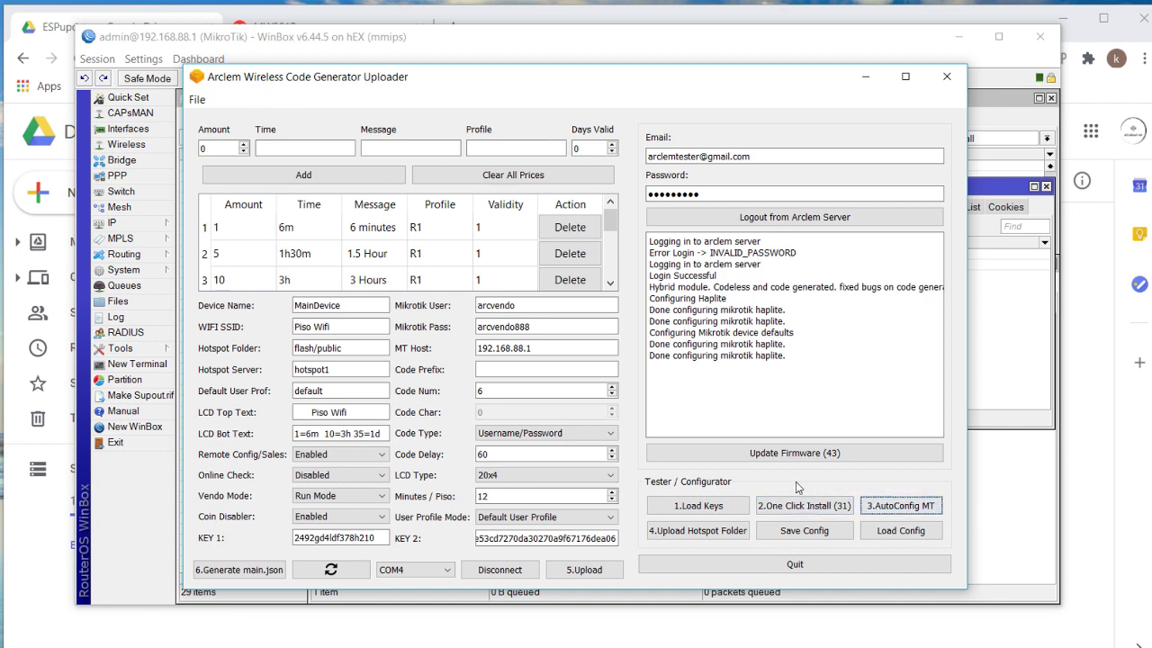
click(683, 536)
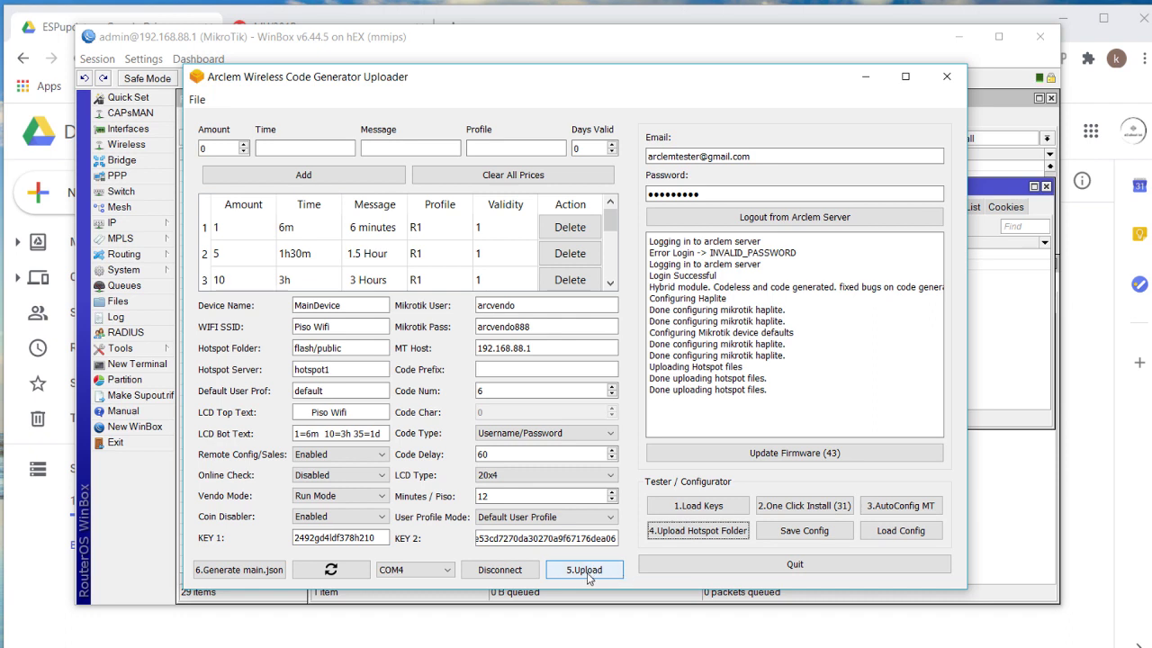
Run 5.Upload and 6.Generate main.json, then review the Piso Wifi name and MikroTik login fields.
click(587, 572)
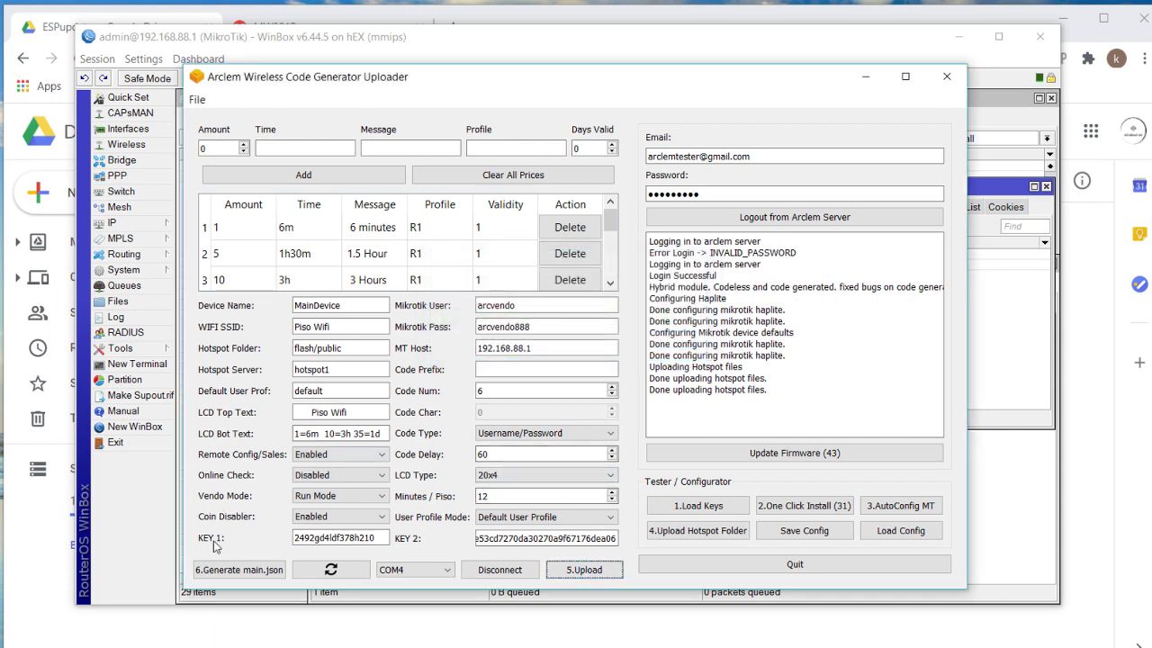
click(233, 570)
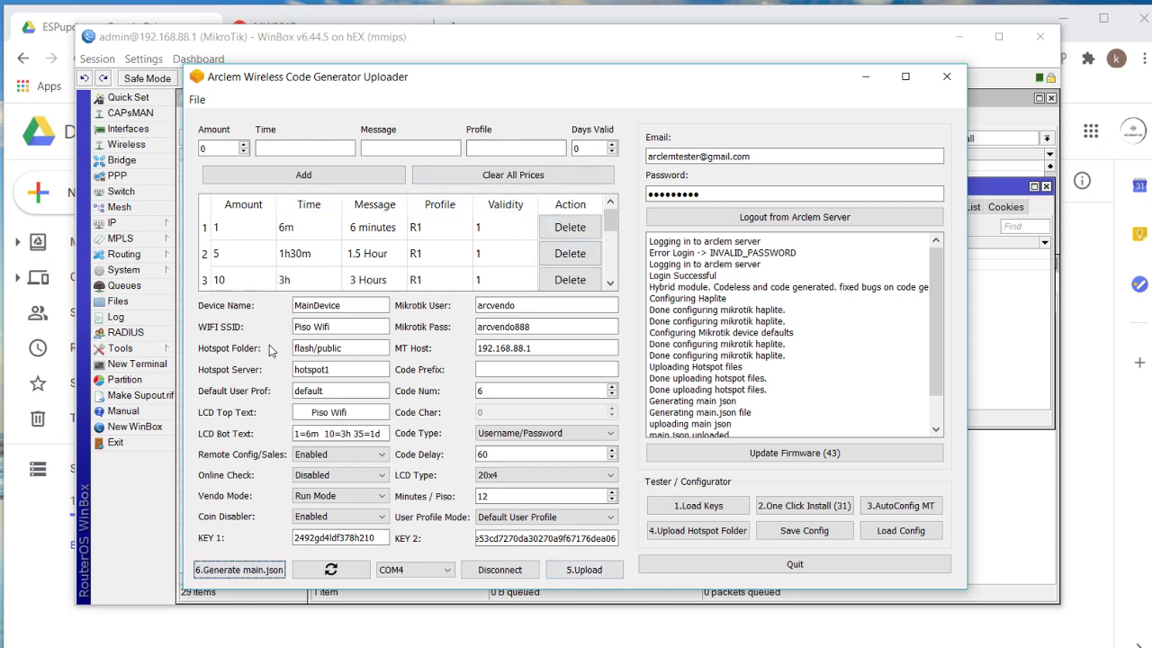
double_click(319, 326)
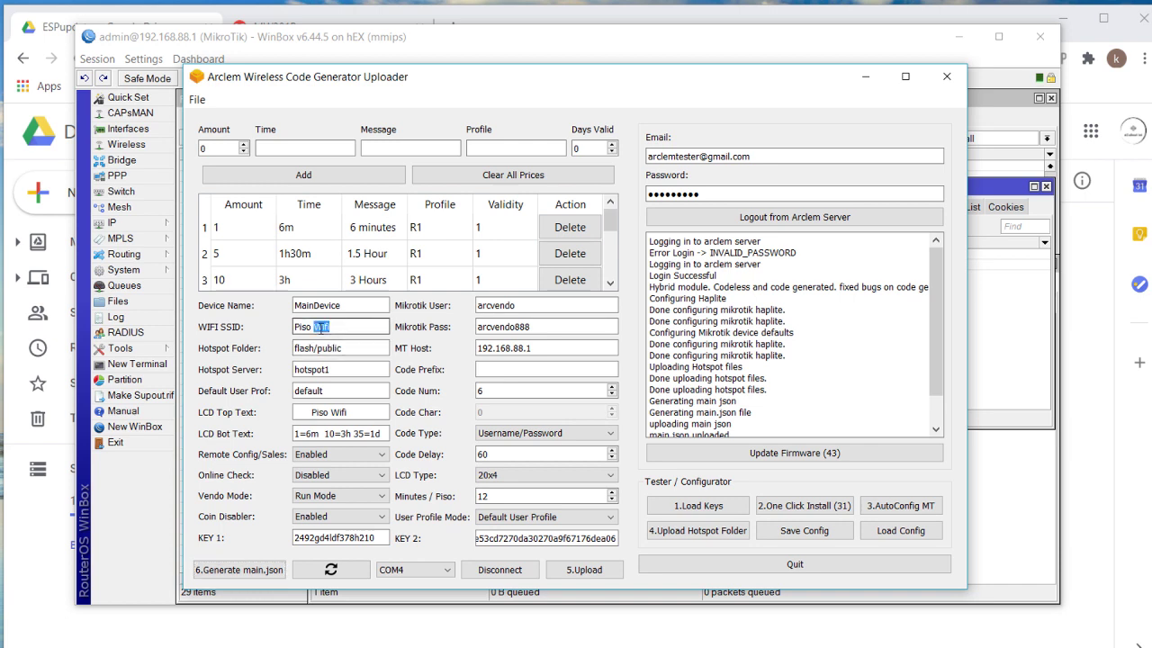
click(357, 327)
drag(377, 327, 277, 325)
double_click(495, 305)
click(504, 306)
click(507, 329)
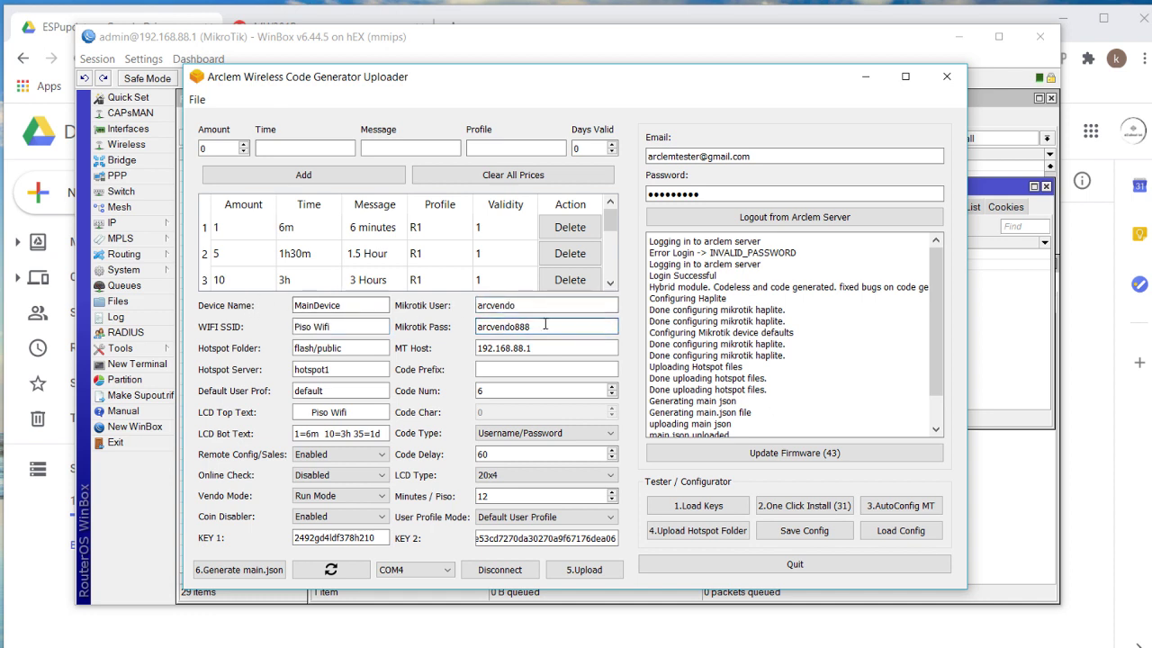